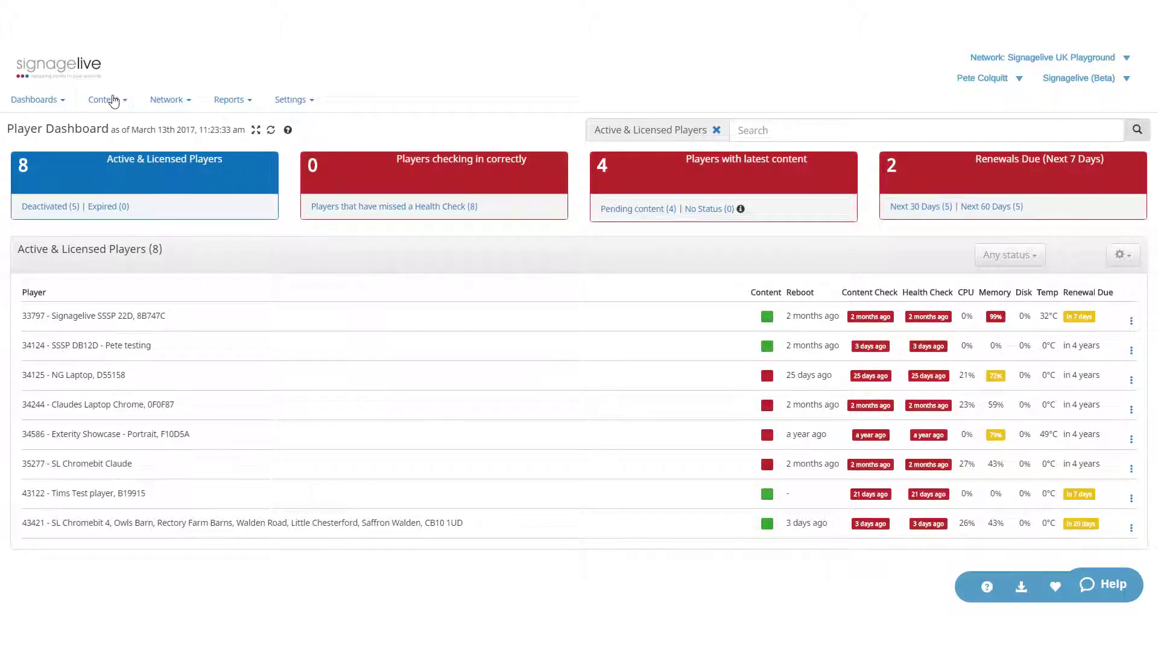
Step: Open the playlist creator from the Content menu's Playlists Create/Edit page
{"action": "left_click", "coordinate": [114, 101]}
{"action": "mouse_move", "coordinate": [107, 140]}
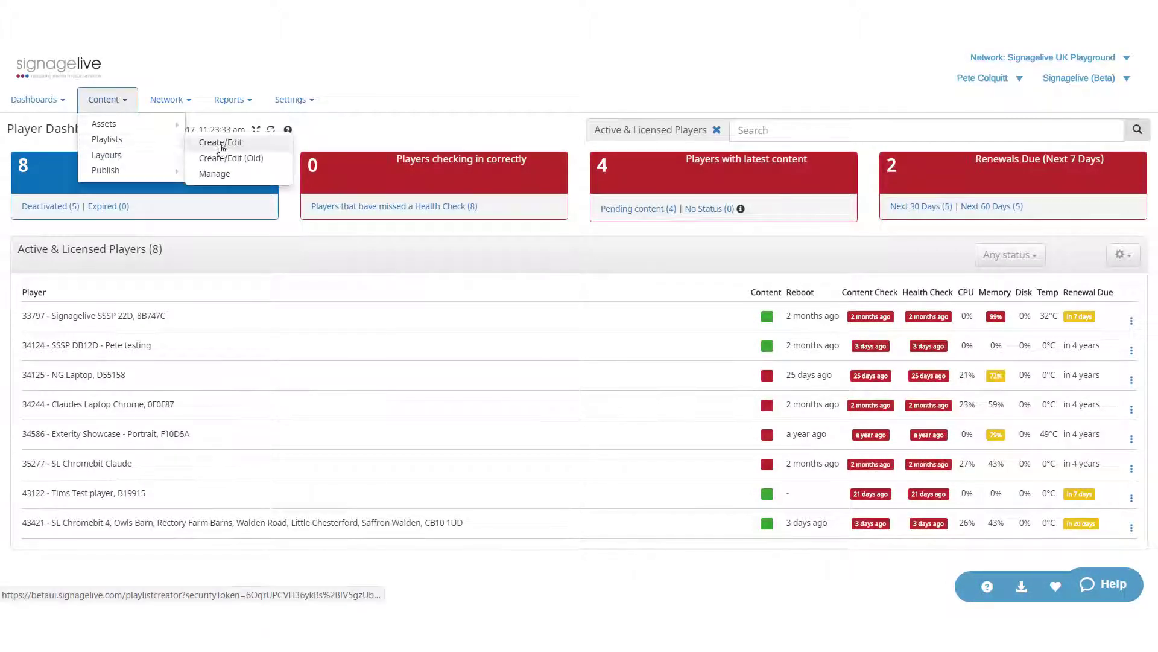
{"action": "left_click", "coordinate": [222, 145]}
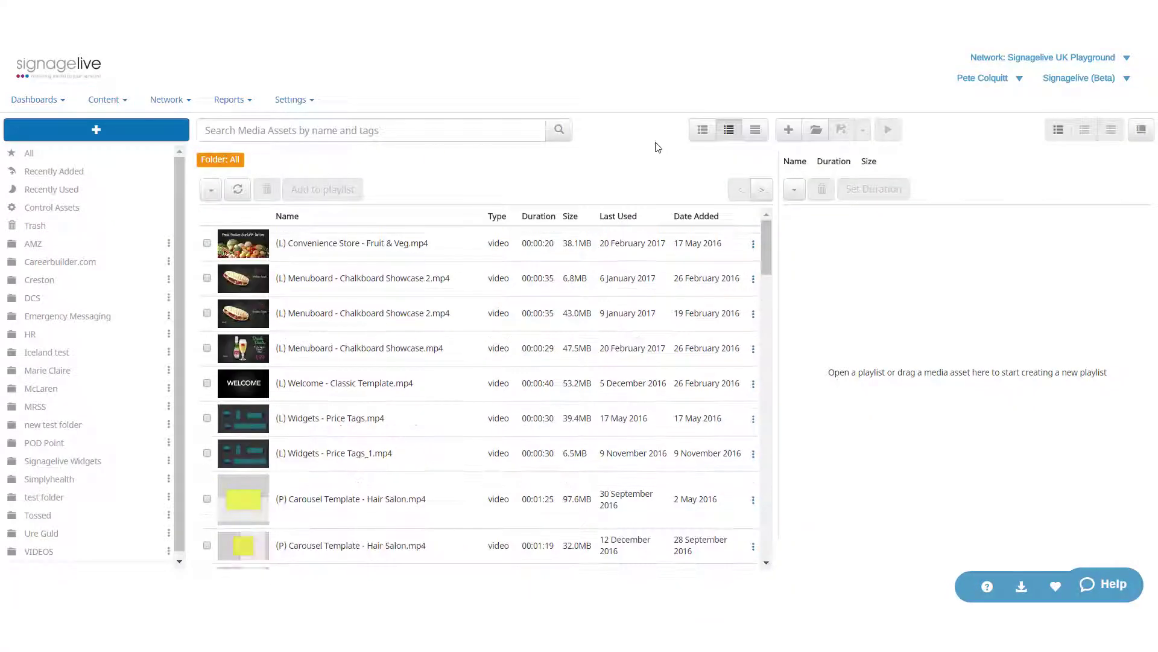
Step: Create a new playlist with Burritos, Wine and Pizza from Recently Added, Wine moved first
{"action": "left_click", "coordinate": [788, 141]}
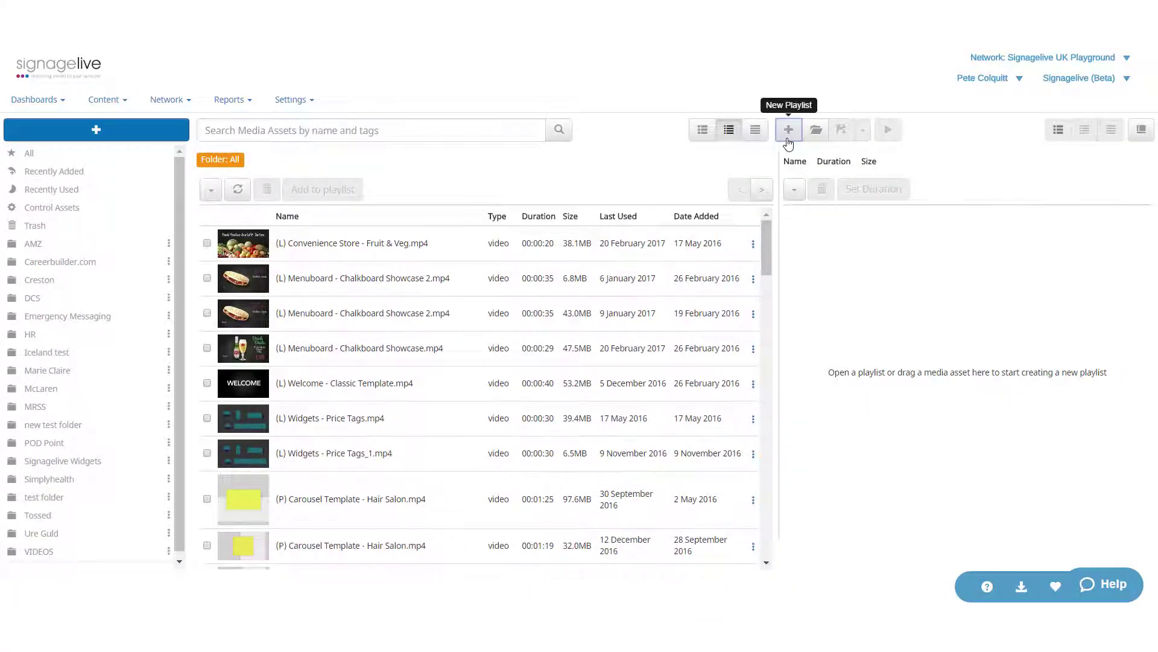
{"action": "left_click", "coordinate": [65, 176]}
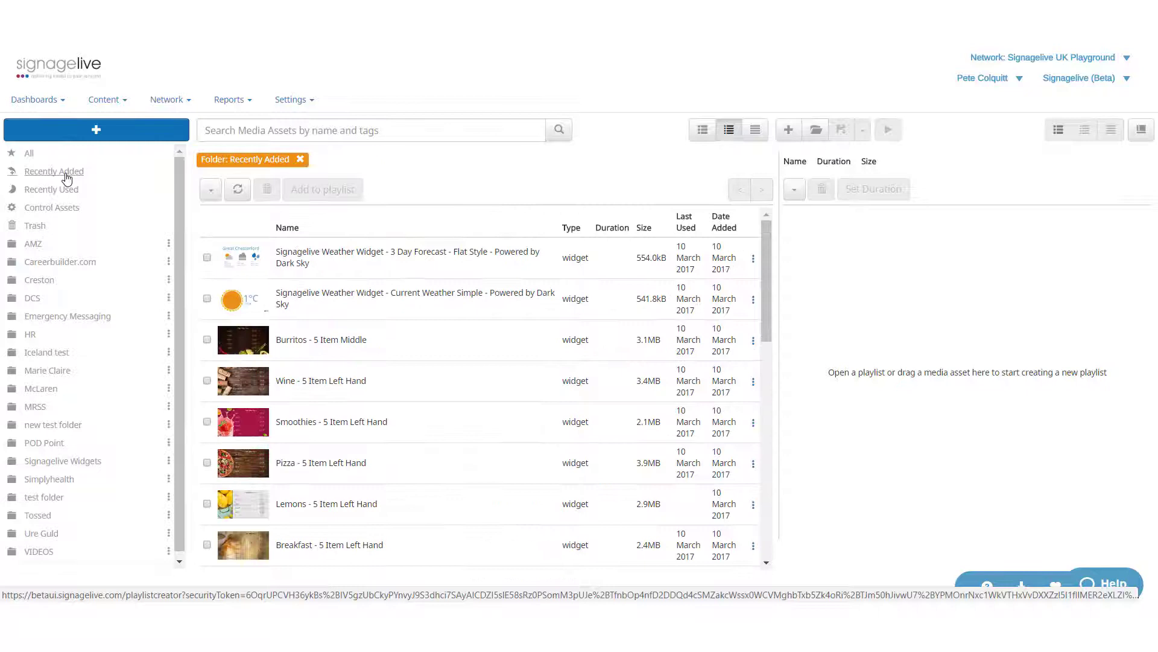
{"action": "mouse_move", "coordinate": [328, 343]}
{"action": "left_mouse_down"}
{"action": "mouse_move", "coordinate": [723, 297]}
{"action": "mouse_move", "coordinate": [833, 272]}
{"action": "left_mouse_up"}
{"action": "left_click_drag", "start_coordinate": [327, 385], "coordinate": [855, 317]}
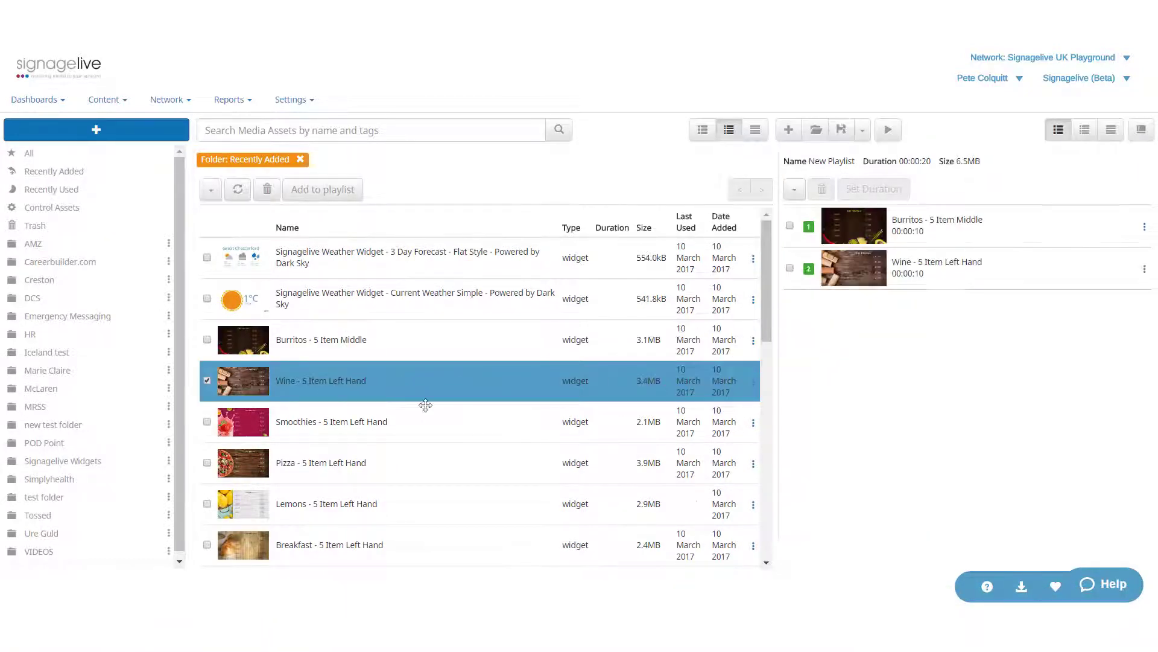
{"action": "left_click", "coordinate": [319, 460]}
{"action": "left_click_drag", "start_coordinate": [319, 460], "coordinate": [826, 348]}
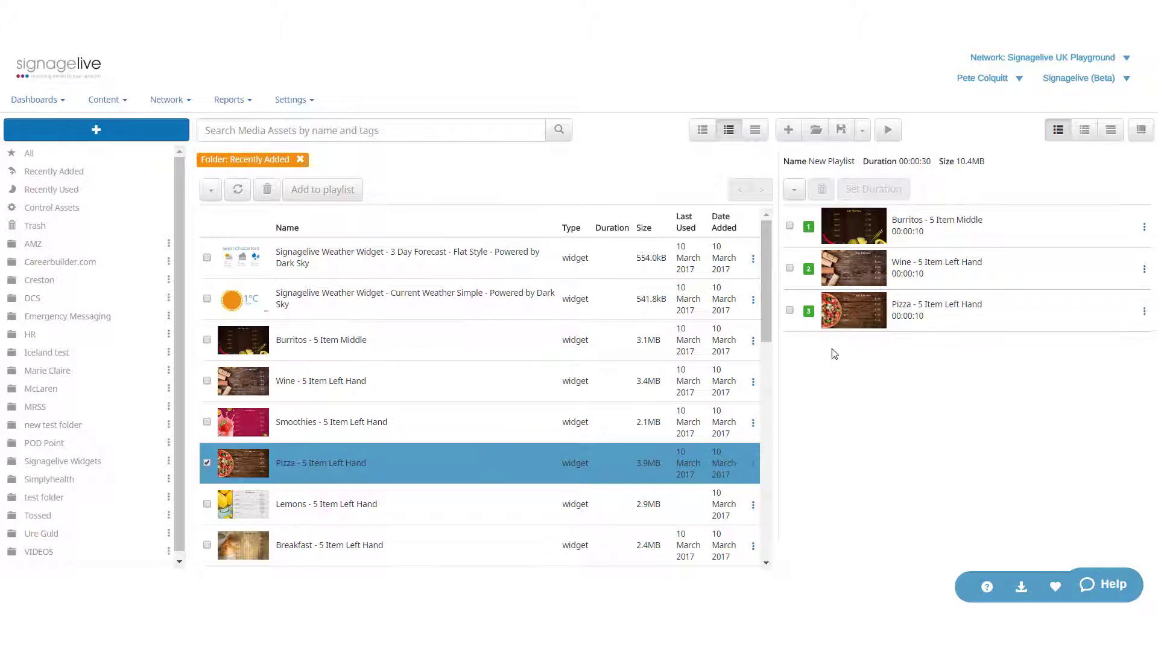
{"action": "mouse_move", "coordinate": [909, 273]}
{"action": "left_mouse_down"}
{"action": "mouse_move", "coordinate": [908, 215]}
{"action": "mouse_move", "coordinate": [908, 229]}
{"action": "left_mouse_up"}
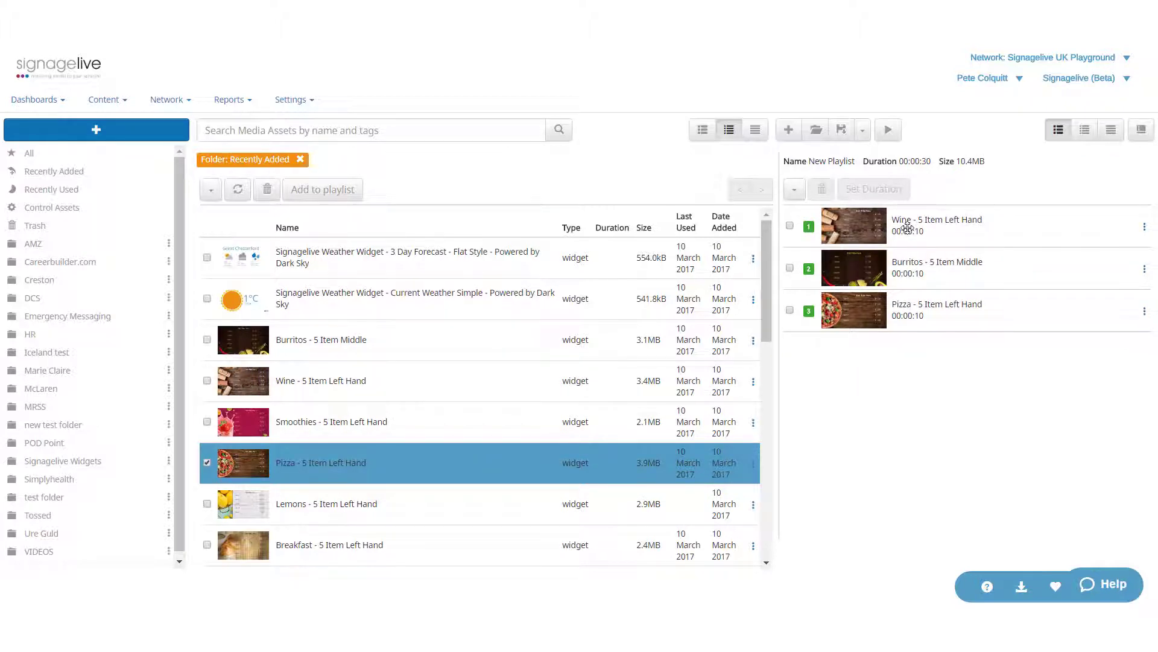
Step: Select all three playlist items and set their duration to 30 seconds
{"action": "left_click", "coordinate": [793, 189]}
{"action": "left_click", "coordinate": [806, 217]}
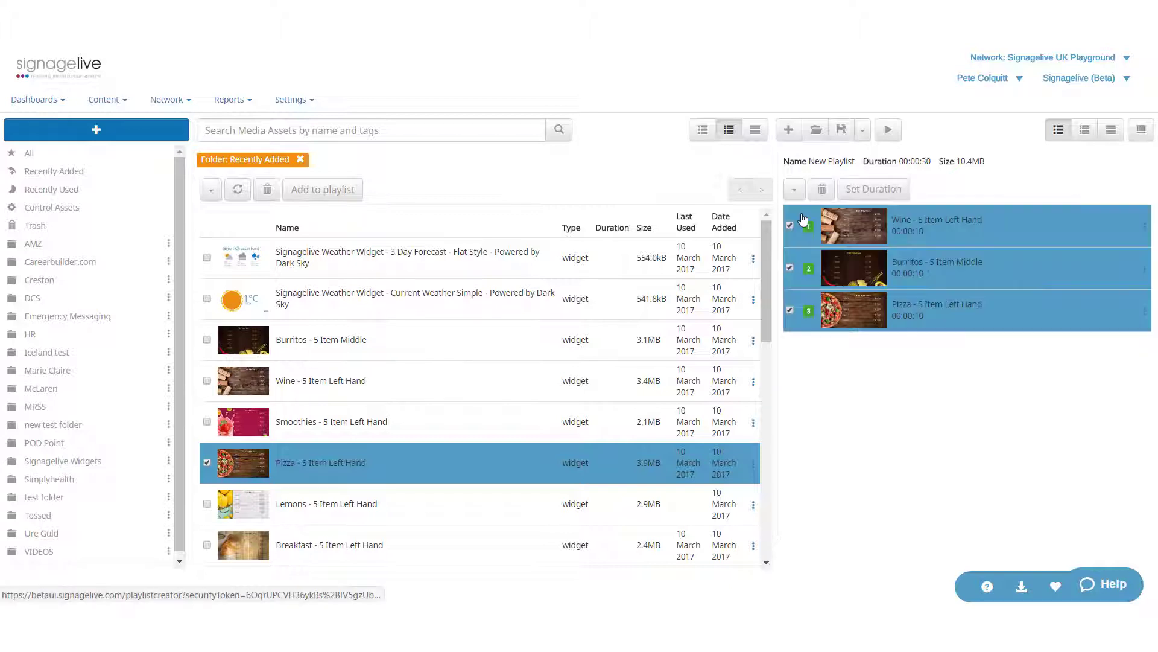
{"action": "left_click", "coordinate": [864, 190]}
{"action": "double_click", "coordinate": [216, 183]}
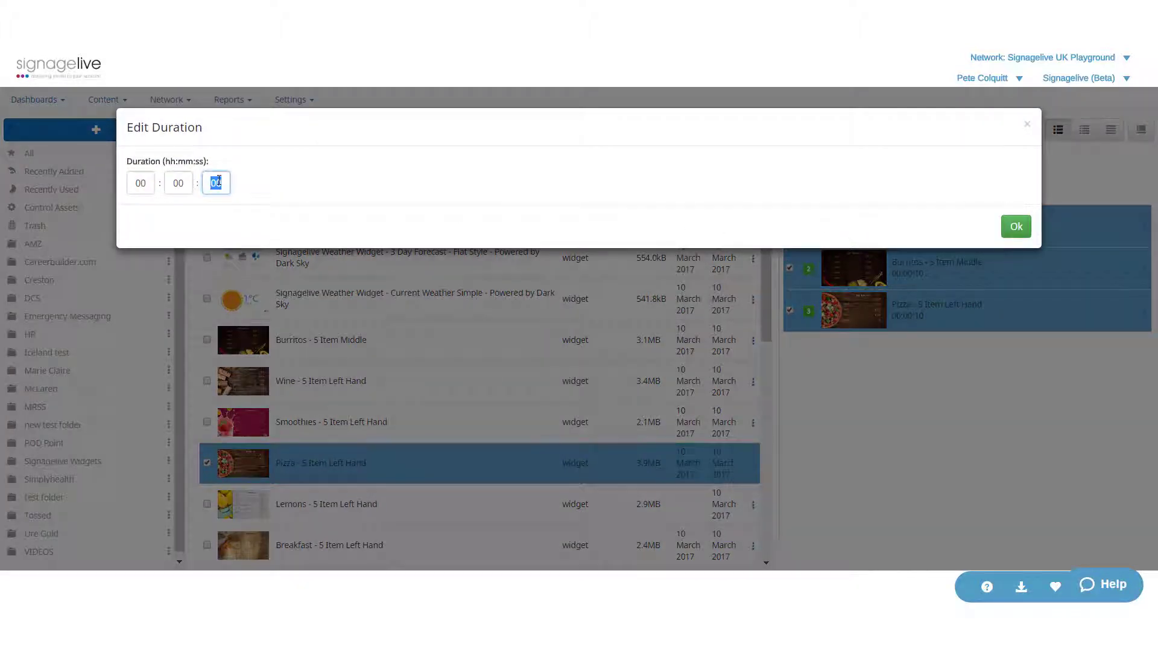
{"action": "type", "text": "0"}
{"action": "left_click", "coordinate": [1016, 227]}
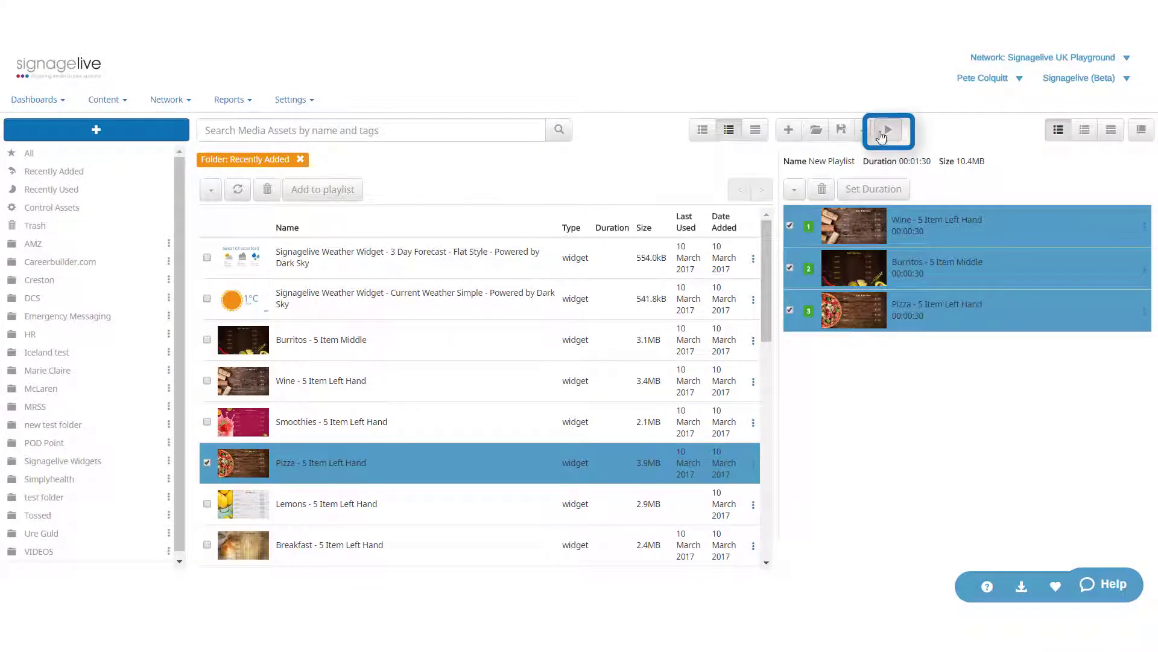
{"action": "left_click", "coordinate": [888, 132]}
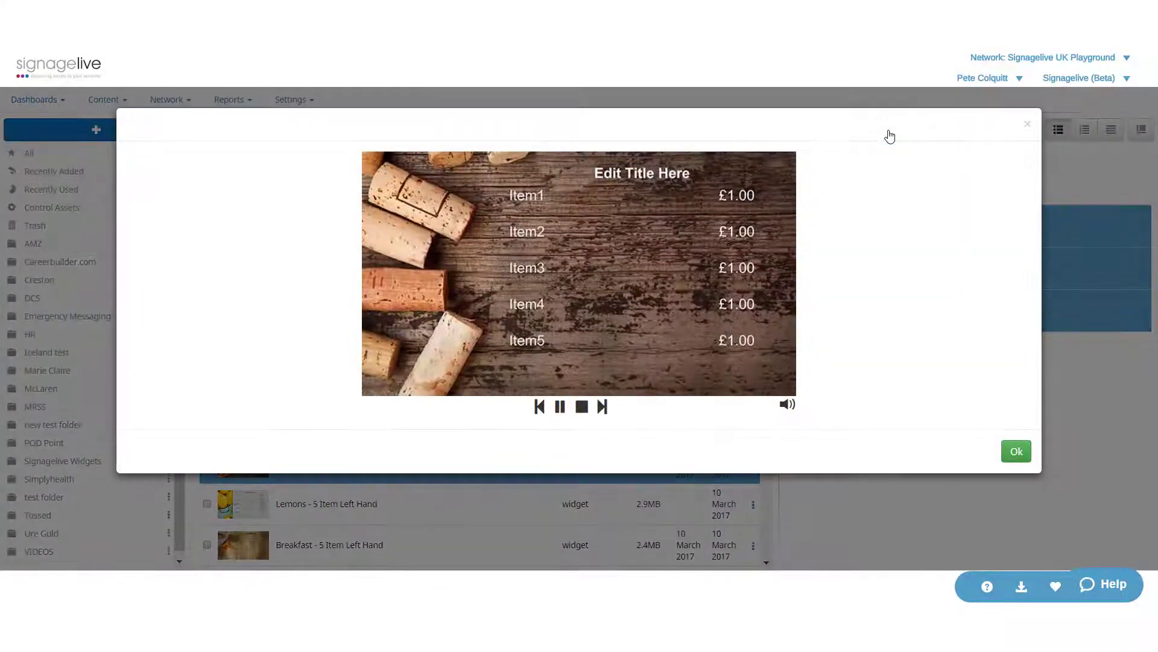
{"action": "left_click", "coordinate": [603, 407]}
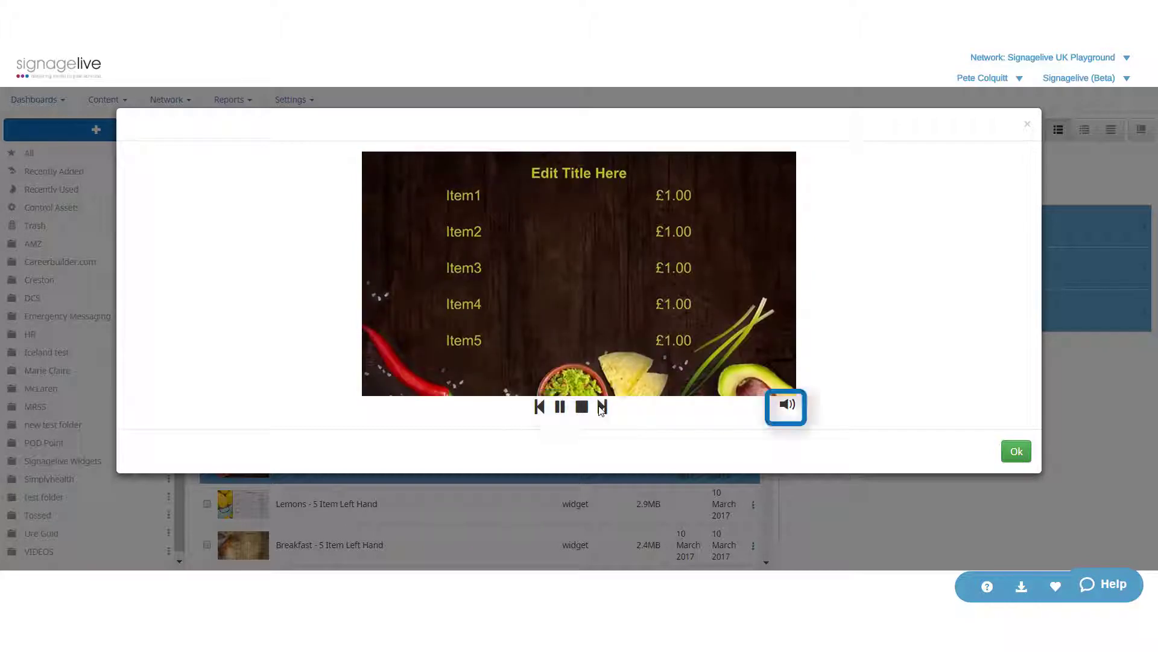
{"action": "left_click", "coordinate": [602, 409]}
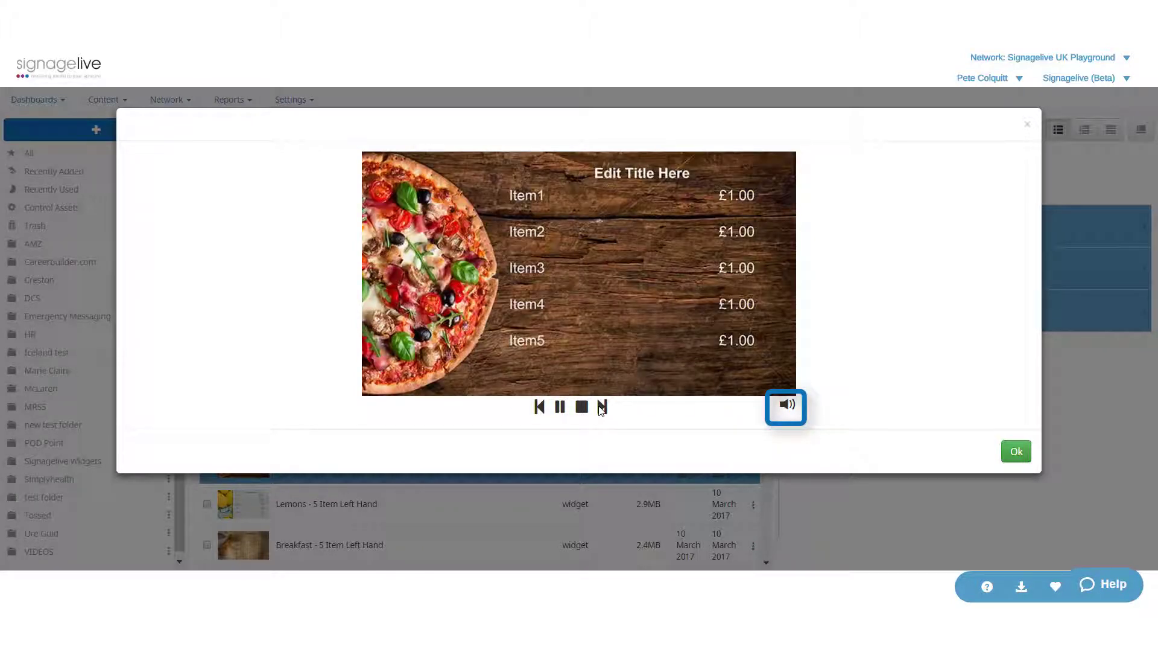
{"action": "left_click", "coordinate": [602, 409]}
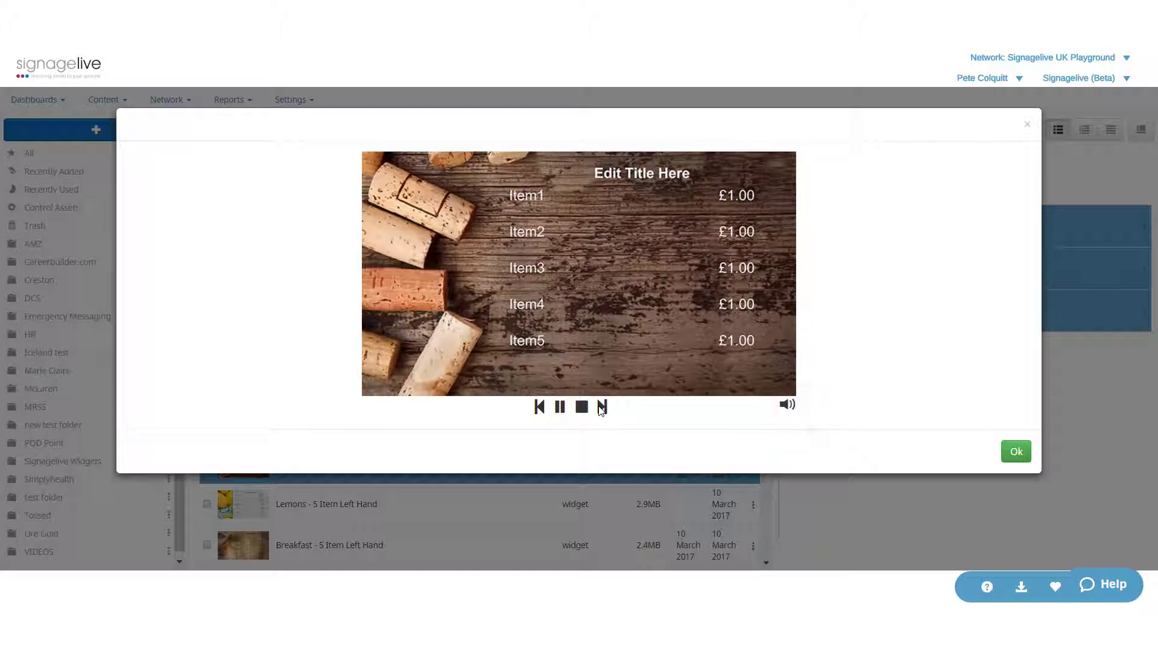
{"action": "left_click", "coordinate": [1016, 452]}
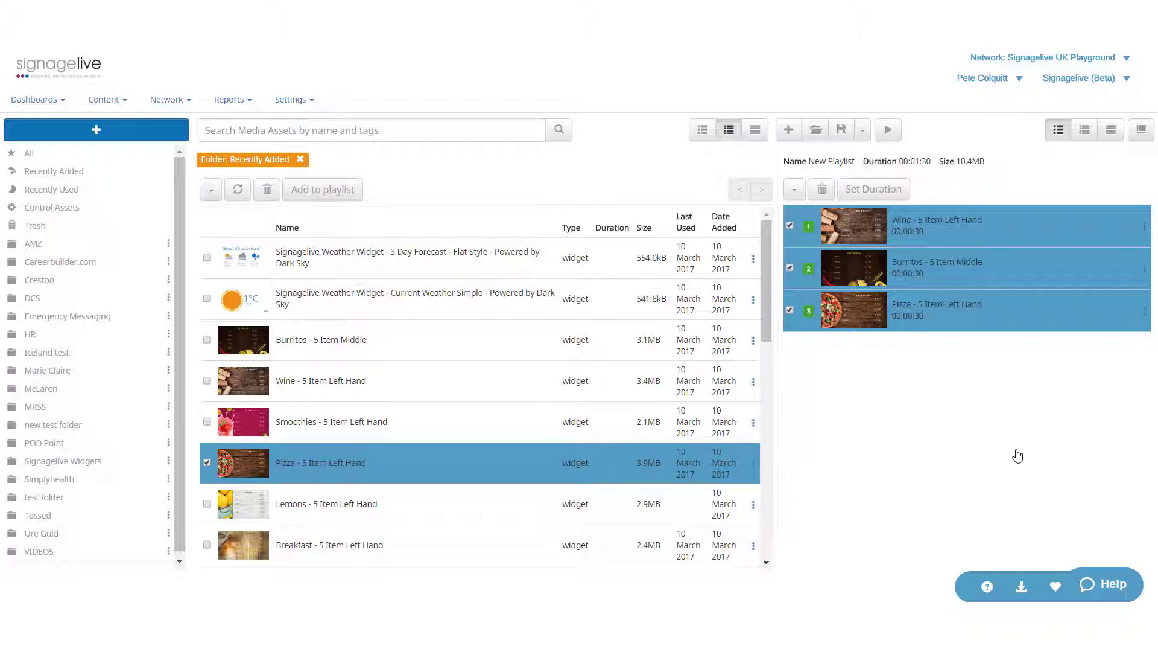
Step: Save the playlist with the name 'Menu board Playlist 2'
{"action": "left_click", "coordinate": [841, 130]}
{"action": "left_click", "coordinate": [721, 187]}
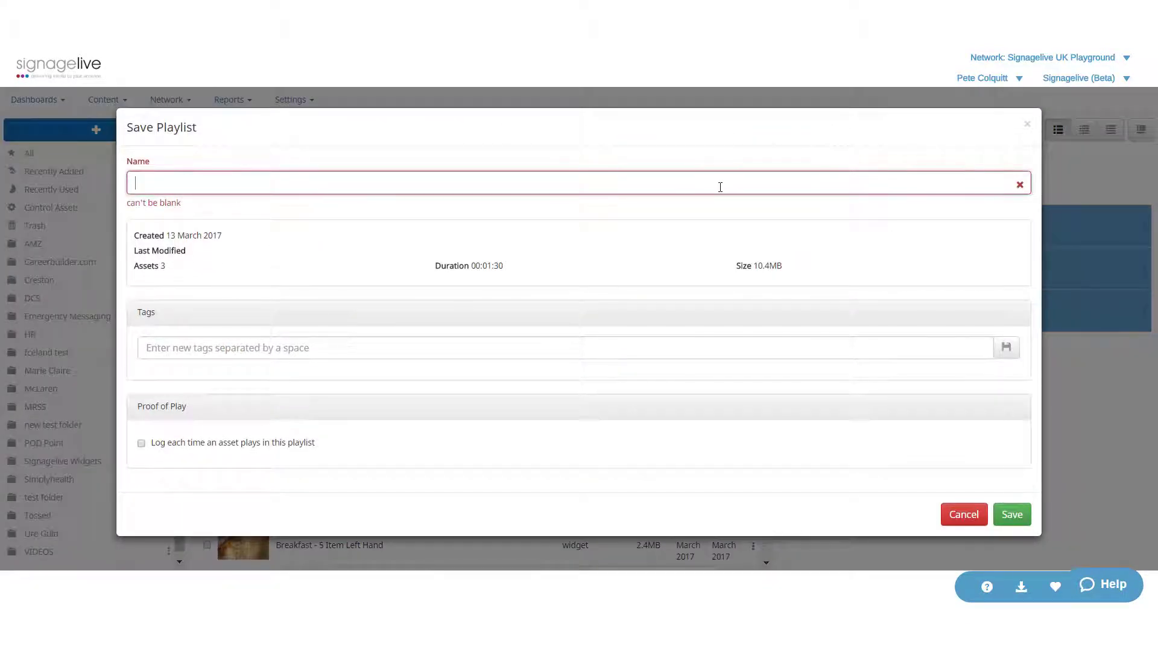
{"action": "type", "text": "Menu board Playlist 2"}
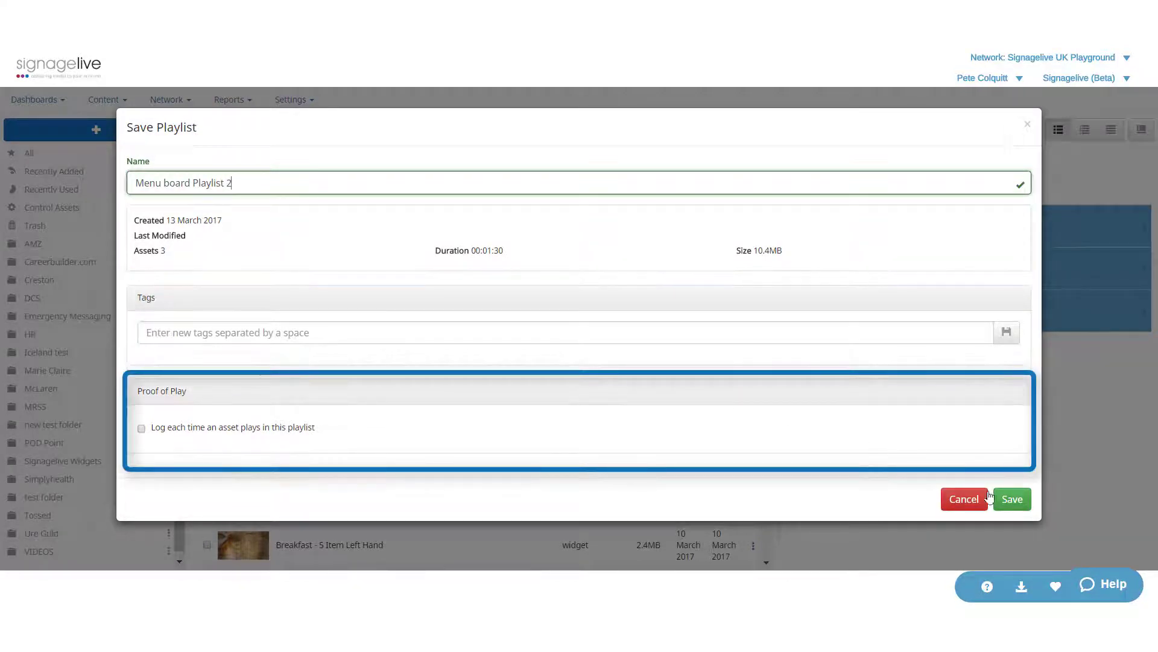
{"action": "left_click", "coordinate": [1011, 500]}
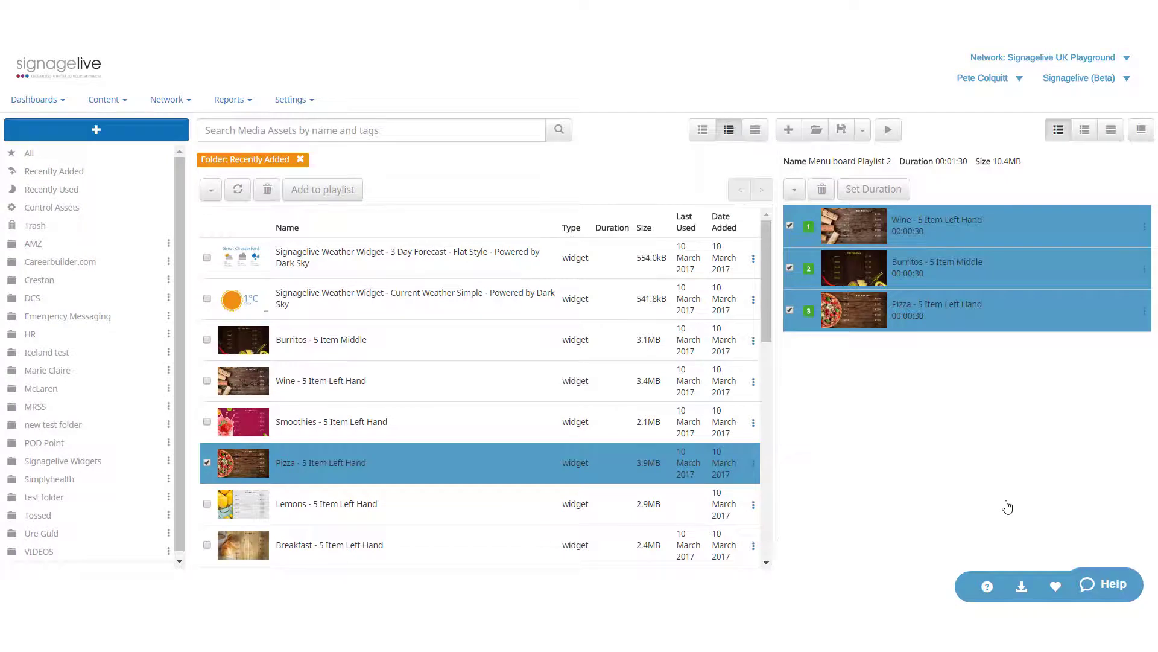